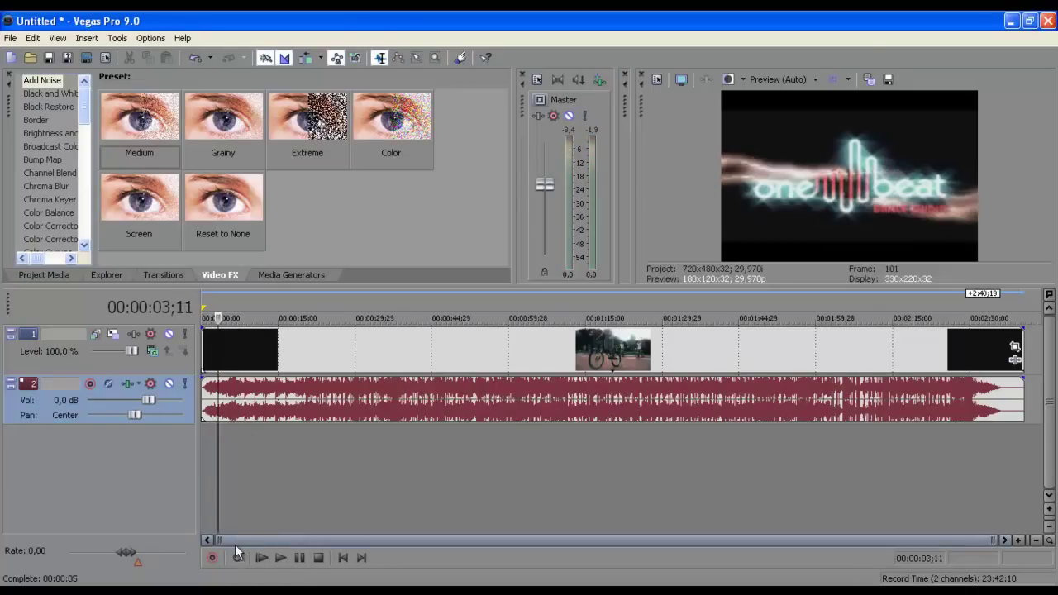
# Play the project's opening and place the playhead at 00:00:06;22, at the end of the intro titles
pyautogui.click(282, 555)
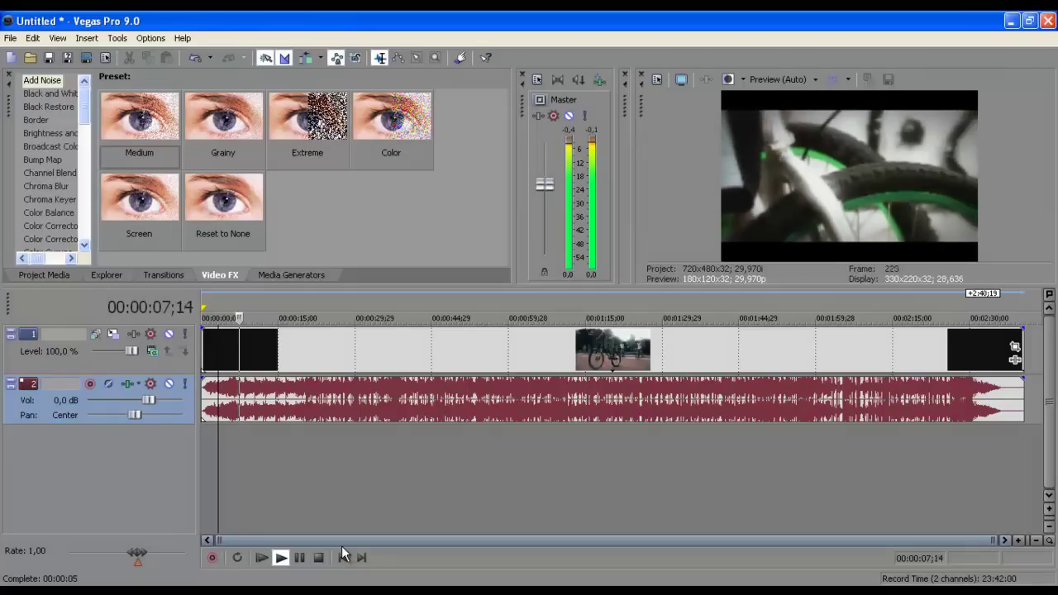
pyautogui.click(299, 557)
pyautogui.click(232, 368)
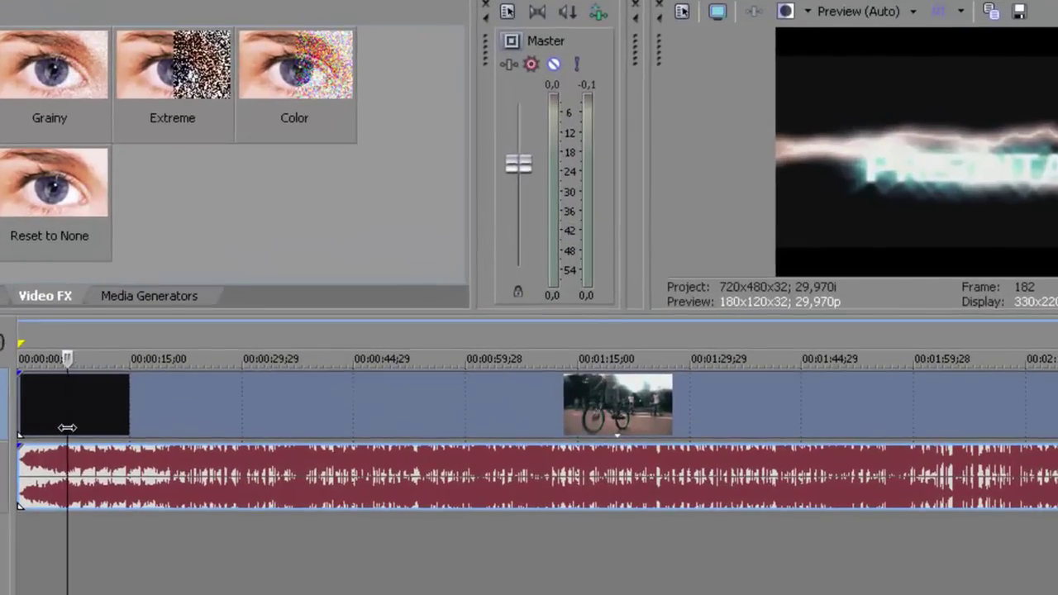
pyautogui.click(239, 366)
pyautogui.moveTo(71, 427); pyautogui.dragTo(67, 429)
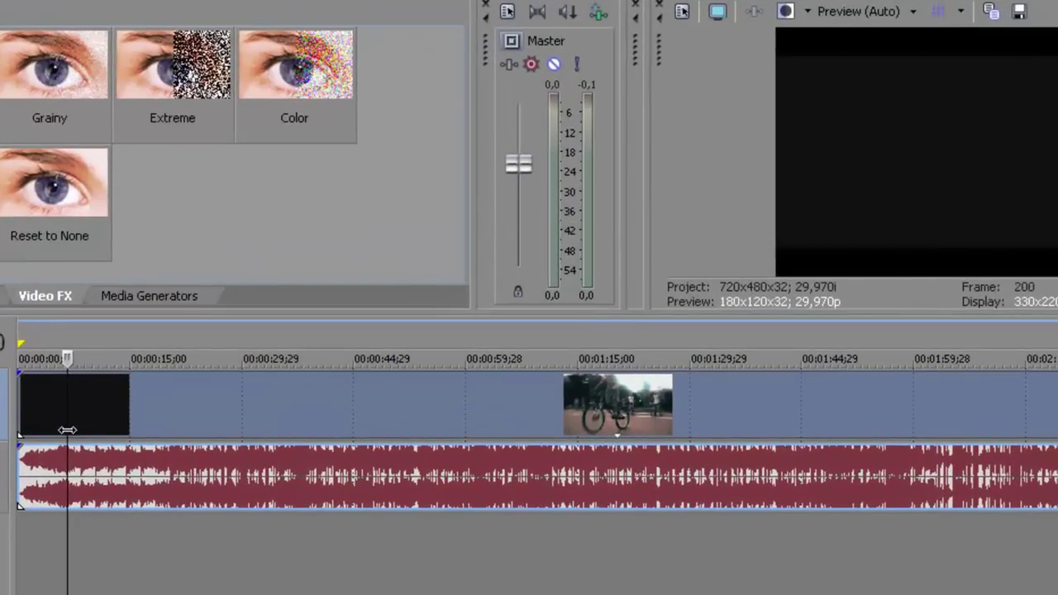
pyautogui.scroll(5, 152, 478)
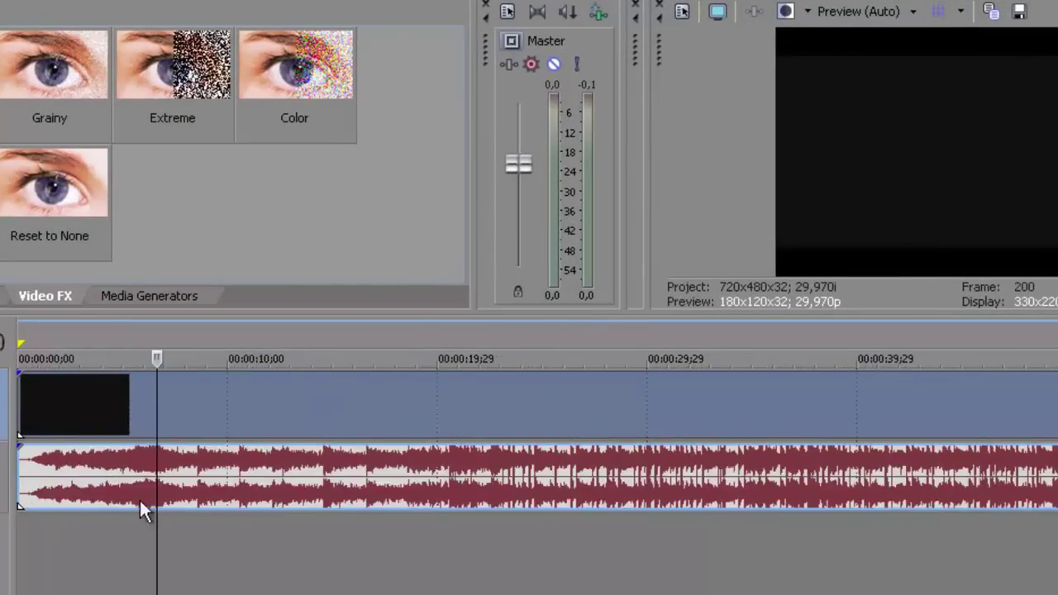
pyautogui.moveTo(577, 401); pyautogui.dragTo(584, 406)
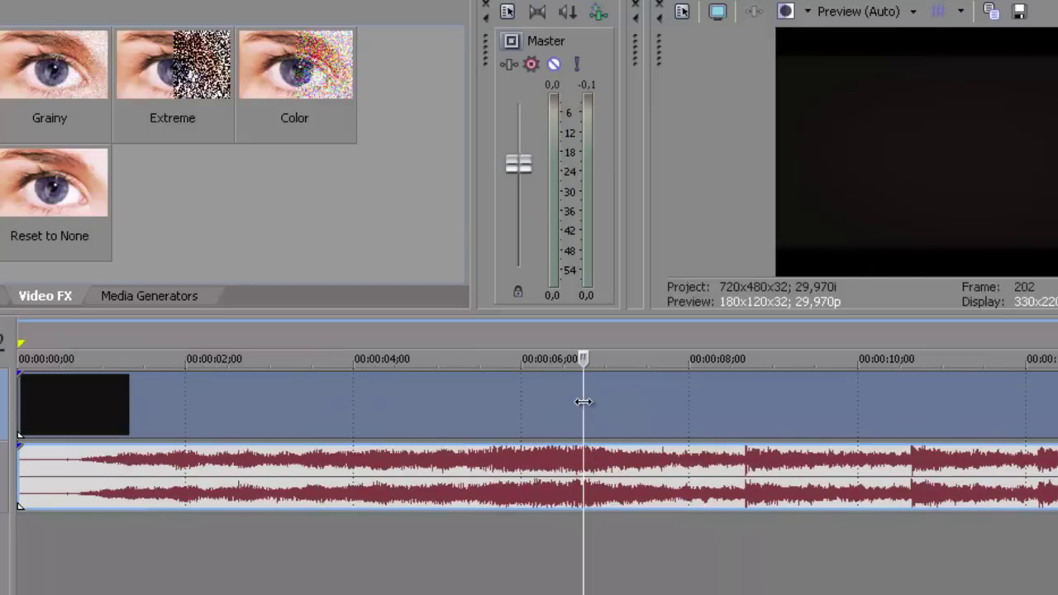
# Split the video and audio events at the playhead position 00:00:06;22
pyautogui.press('s')
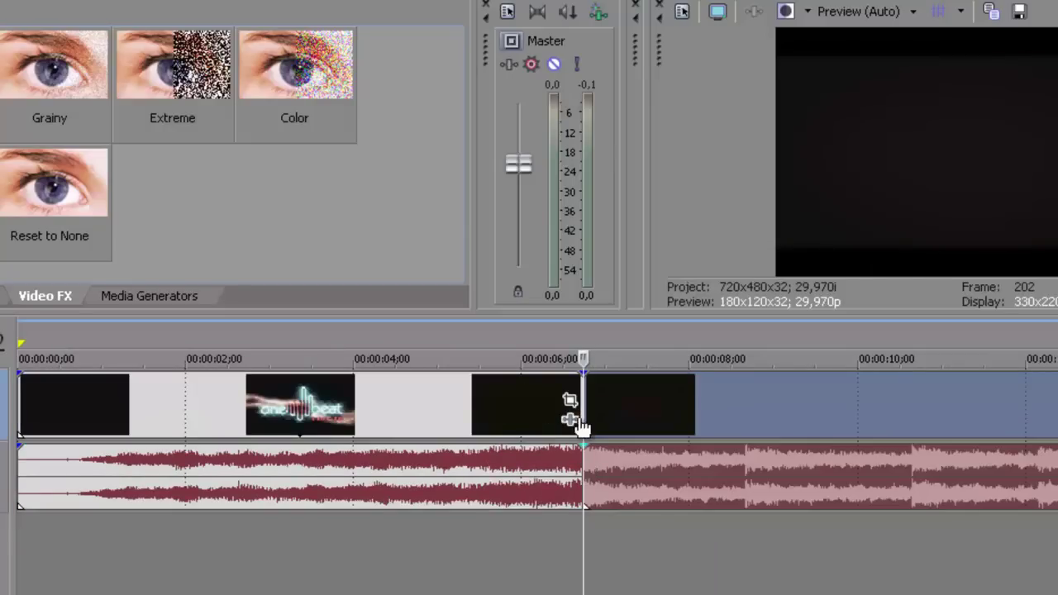
pyautogui.rightClick(581, 415)
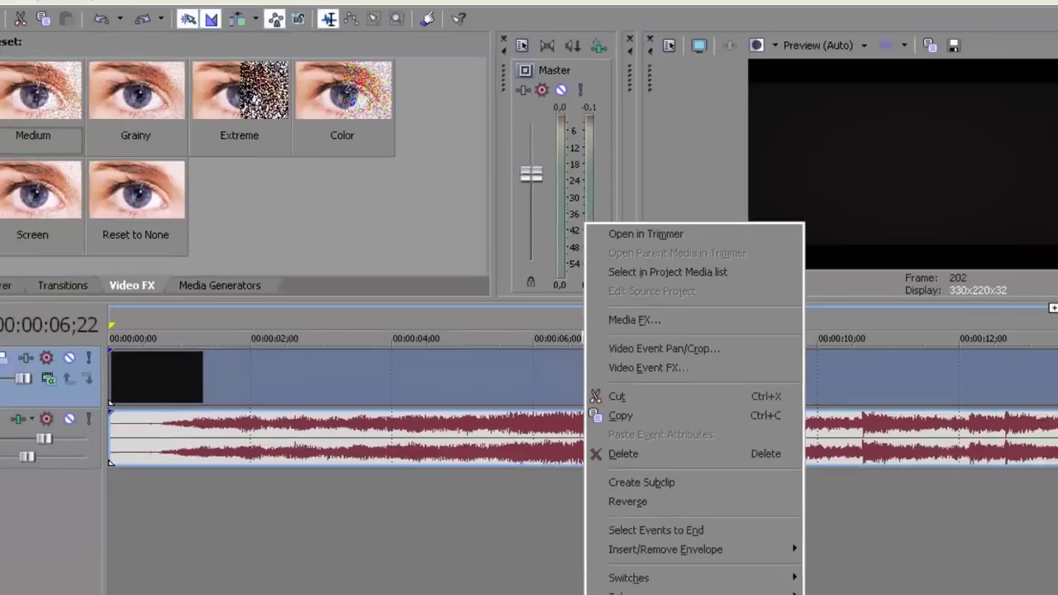
pyautogui.click(53, 39)
pyautogui.moveTo(41, 38)
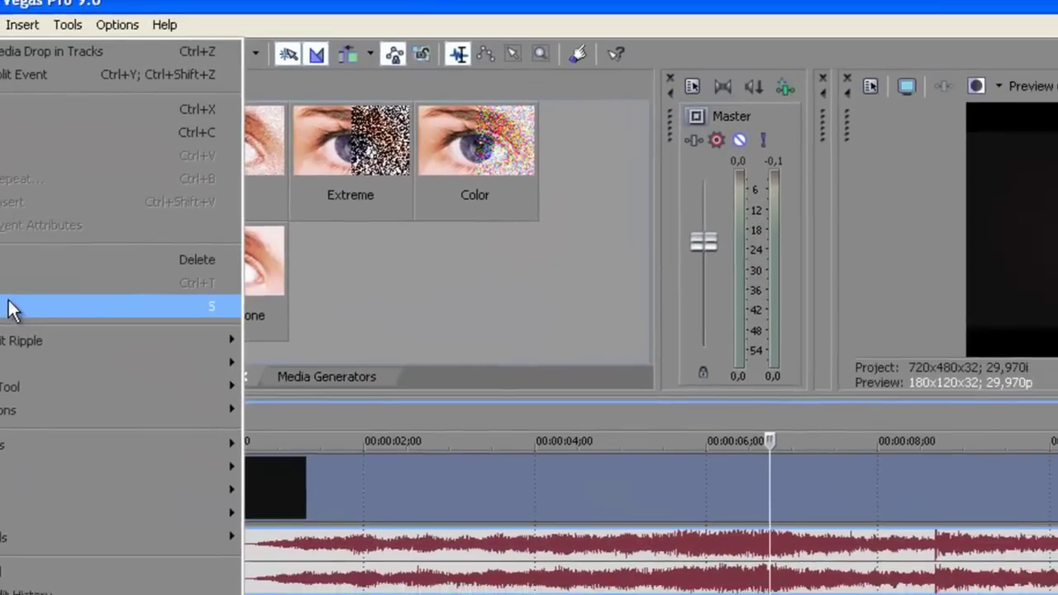
pyautogui.click(12, 310)
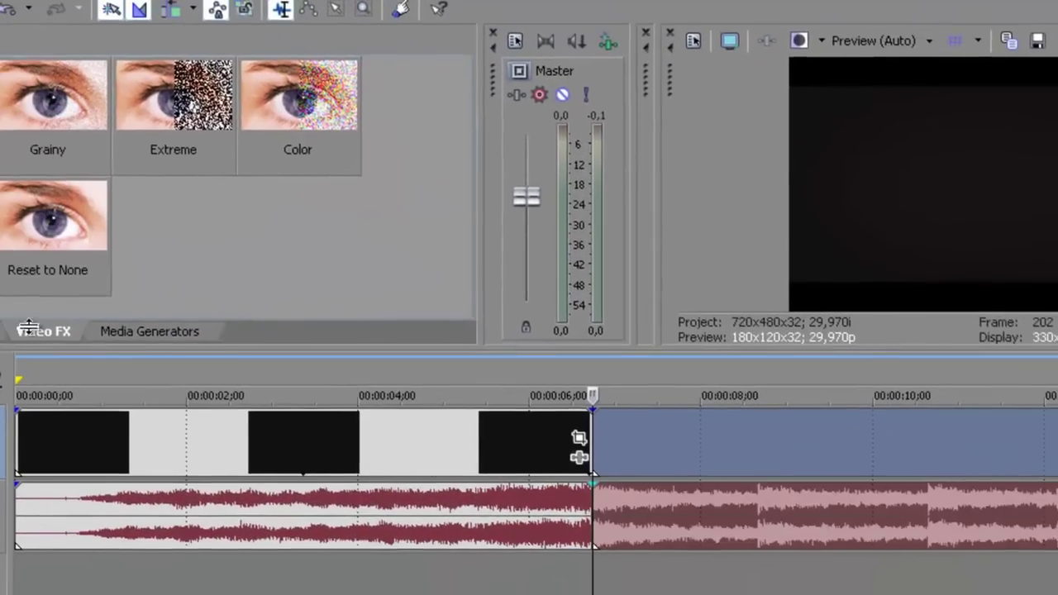
# Delete the intro segment before the split, move the remaining clip to the timeline start and play it from there
pyautogui.click(577, 489)
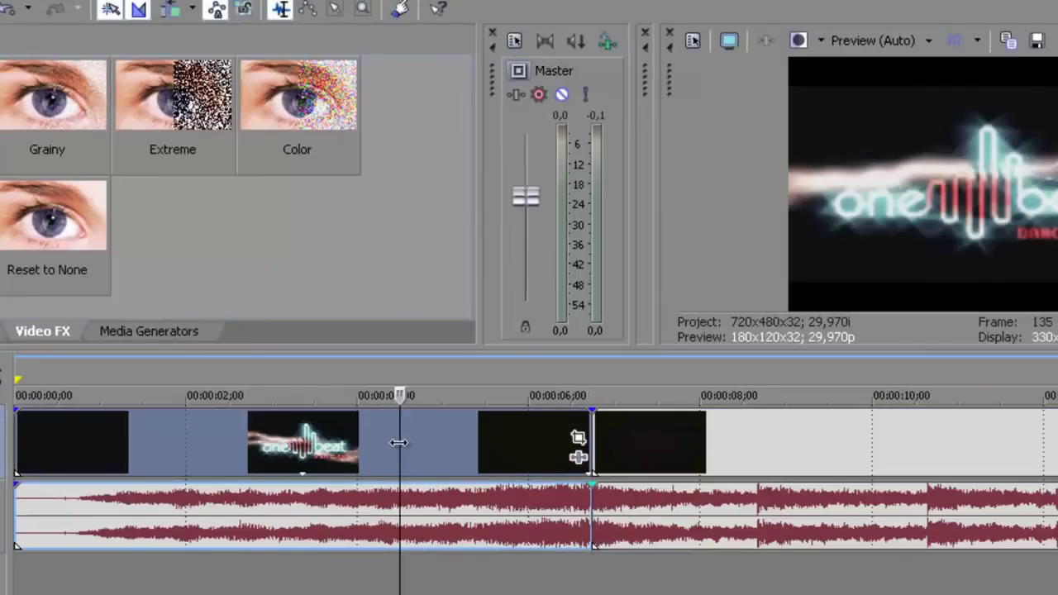
pyautogui.press('Delete')
pyautogui.moveTo(747, 440); pyautogui.dragTo(283, 462)
pyautogui.moveTo(366, 450); pyautogui.dragTo(181, 454)
pyautogui.hotkey('shift', 'space')
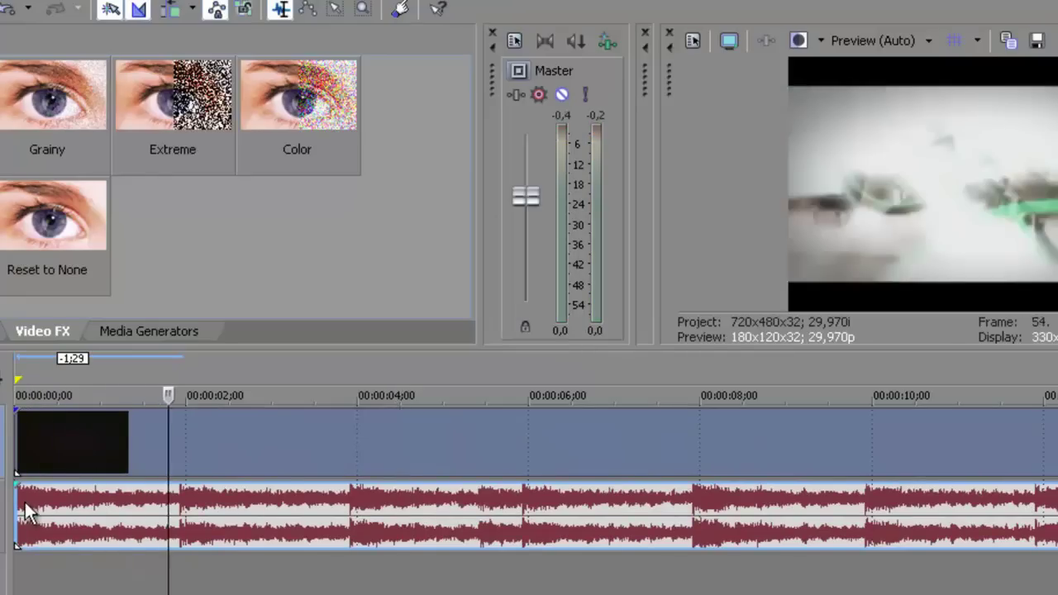
# Add a short fade-in to the start of the audio event and play the clip to check it
pyautogui.moveTo(17, 487); pyautogui.dragTo(48, 489)
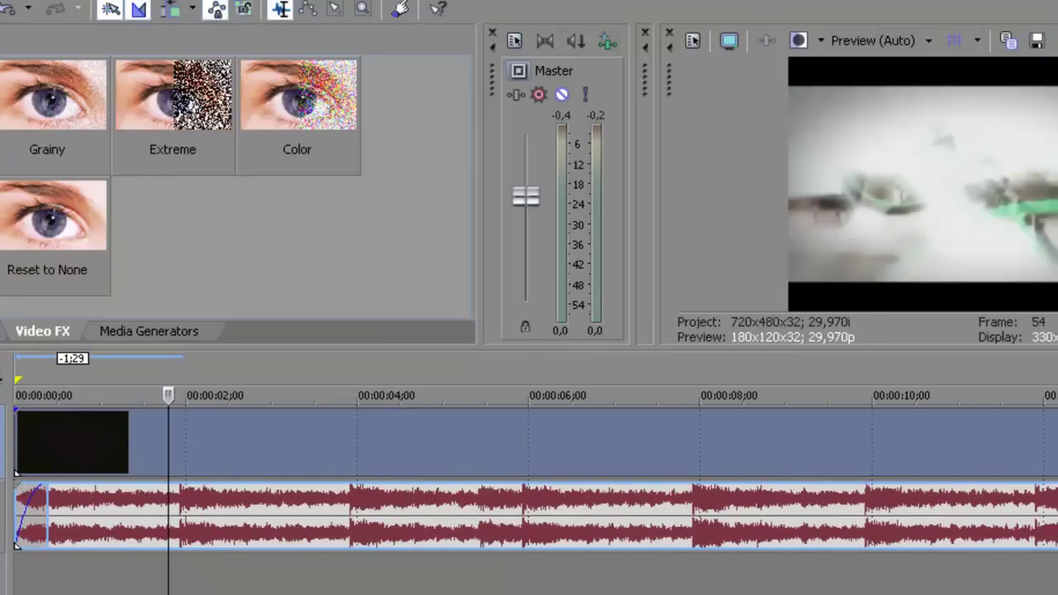
pyautogui.press('space')
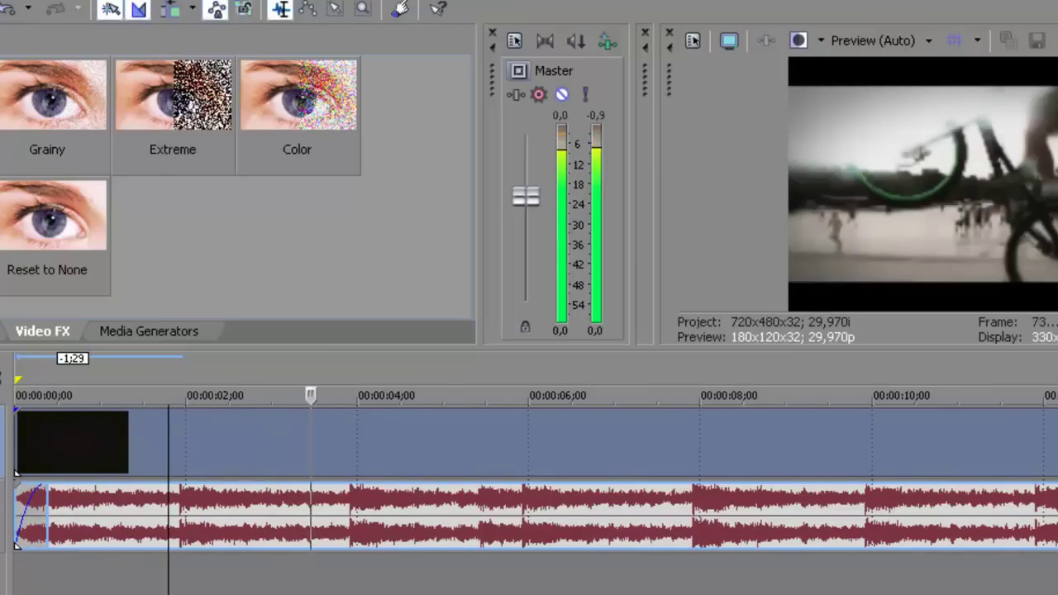
pyautogui.press('Return')
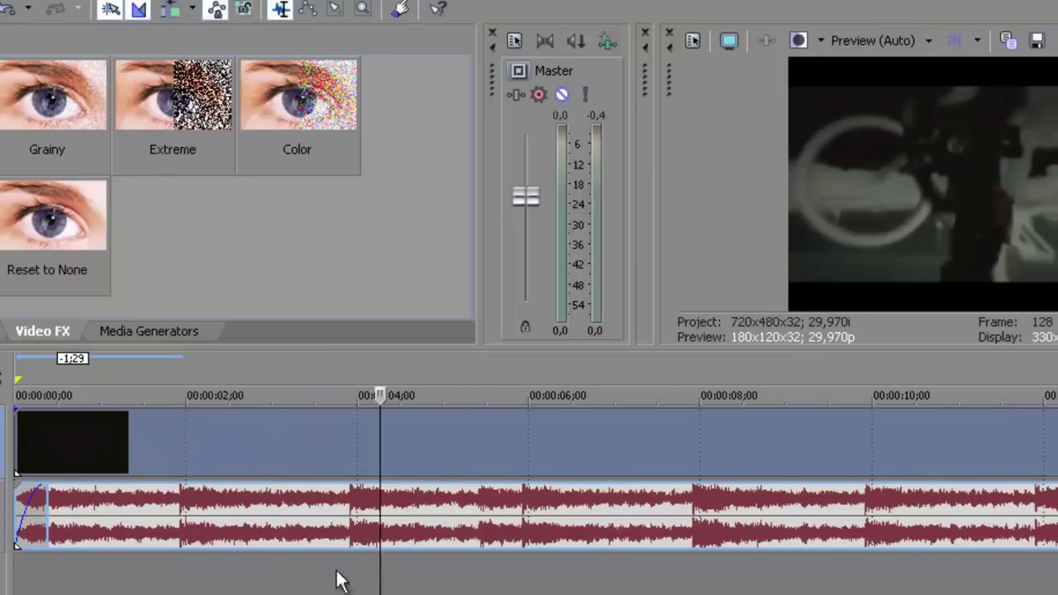
# Split the video and audio at 00:00:03;27 and move the second part 23 frames away from the first
pyautogui.click(347, 541)
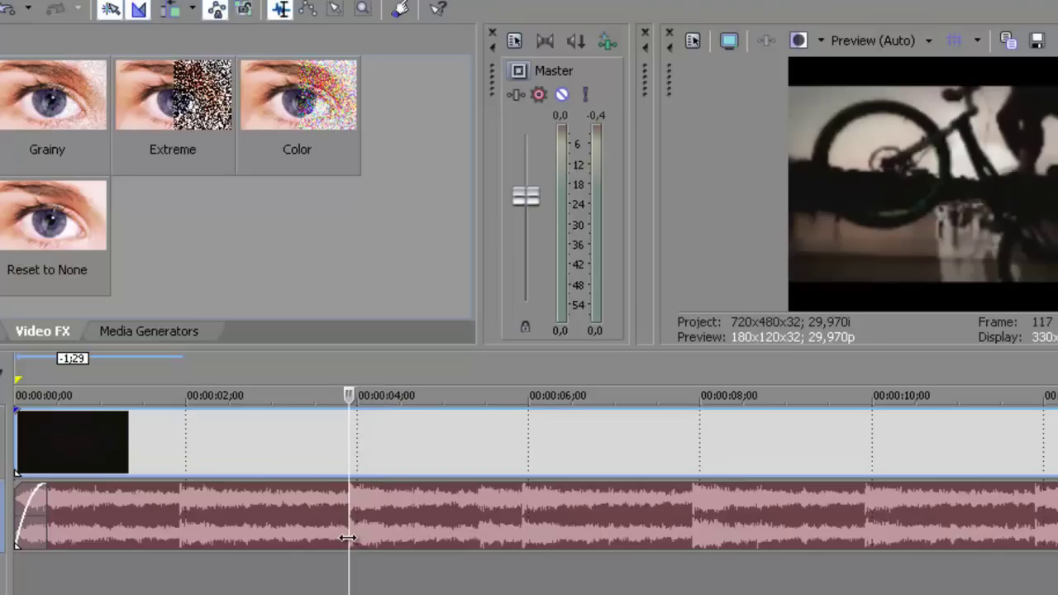
pyautogui.press('s')
pyautogui.hotkey('ctrl', 'v')
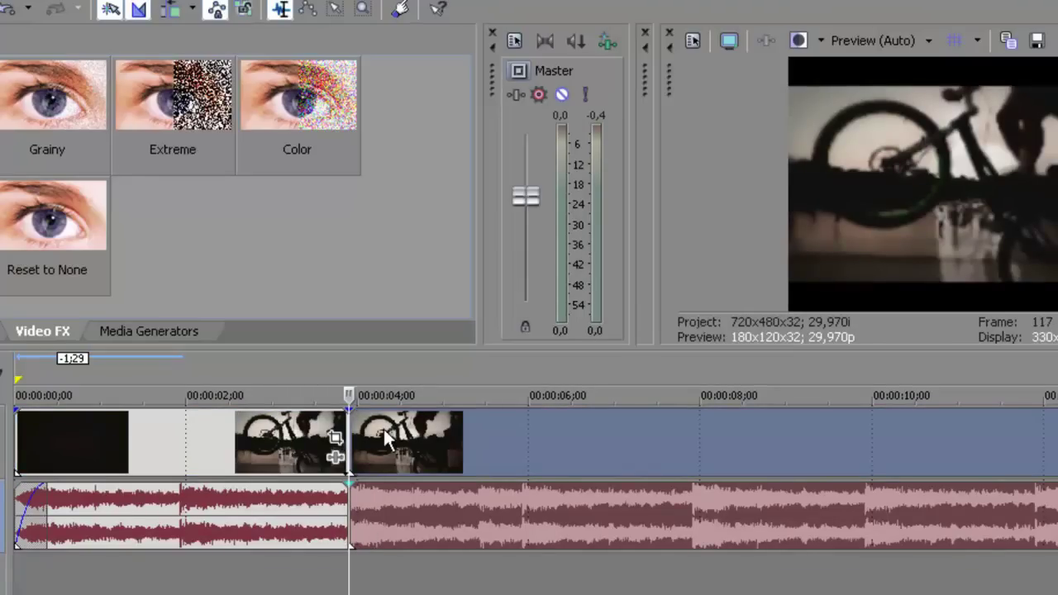
pyautogui.moveTo(384, 428); pyautogui.dragTo(438, 434)
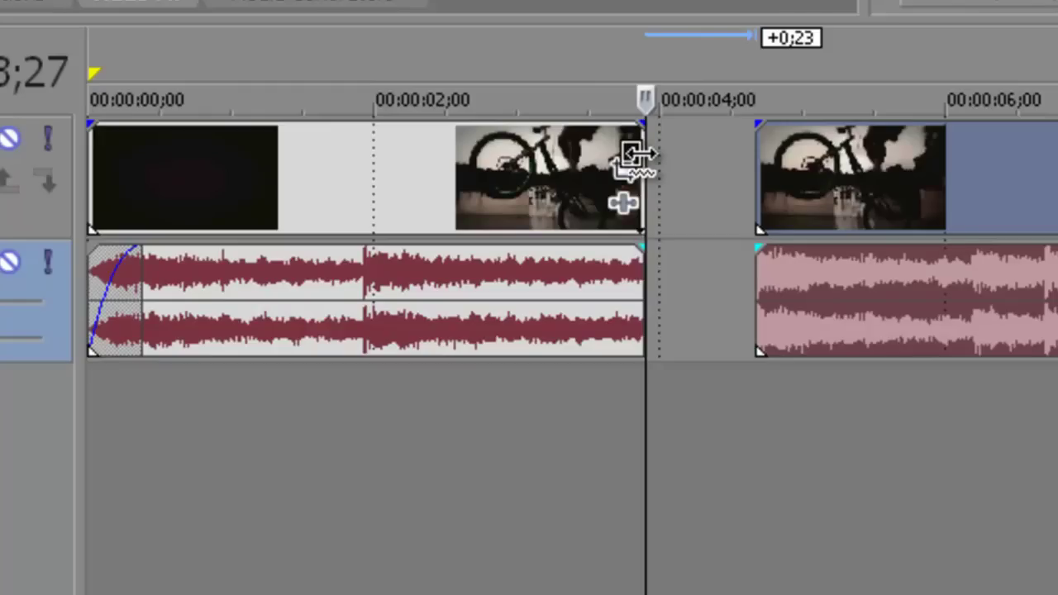
# Try speeding up the first clip by time-compressing its end 2;27 toward its start, play it, and undo the compression
pyautogui.moveTo(633, 157); pyautogui.dragTo(214, 157)
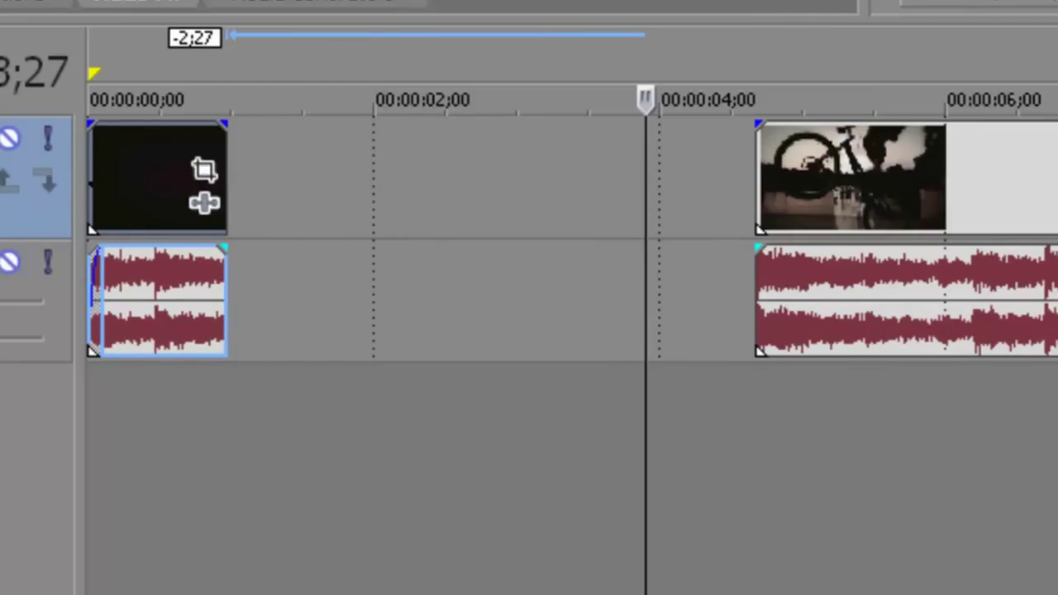
pyautogui.hotkey('shift', 'space')
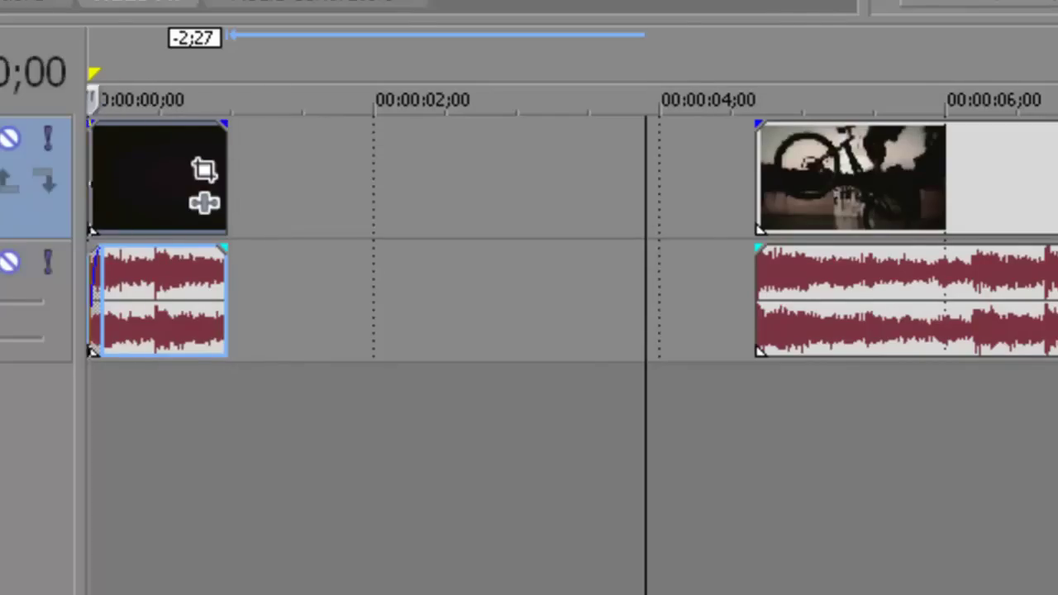
pyautogui.press('Return')
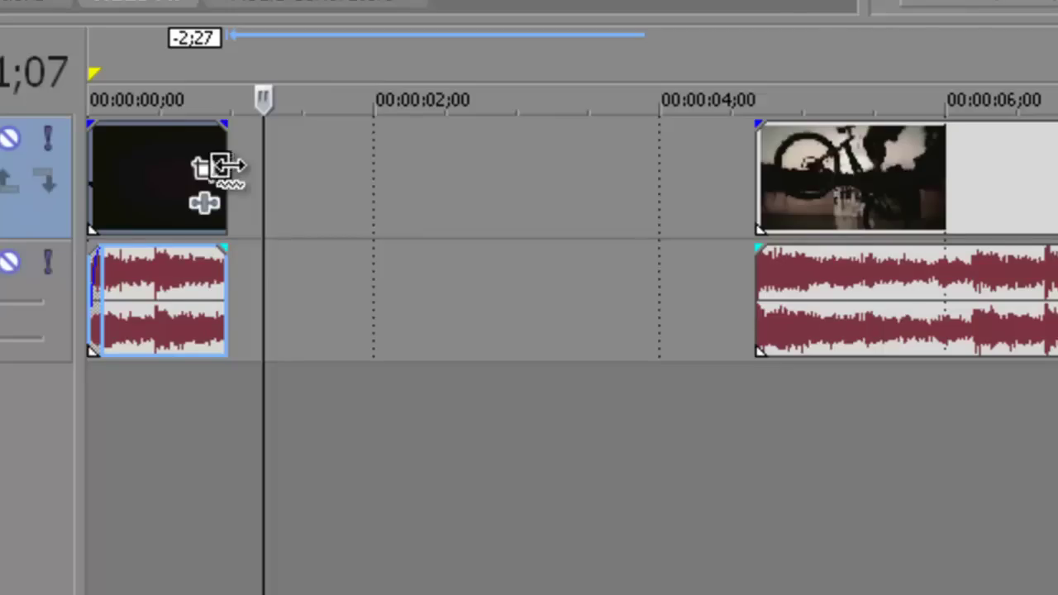
pyautogui.hotkey('ctrl', 'z')
# Move the second clip further along the timeline and try slowing down the first by time-stretching its end, with a playback check and undo
pyautogui.moveTo(879, 200); pyautogui.dragTo(1057, 200)
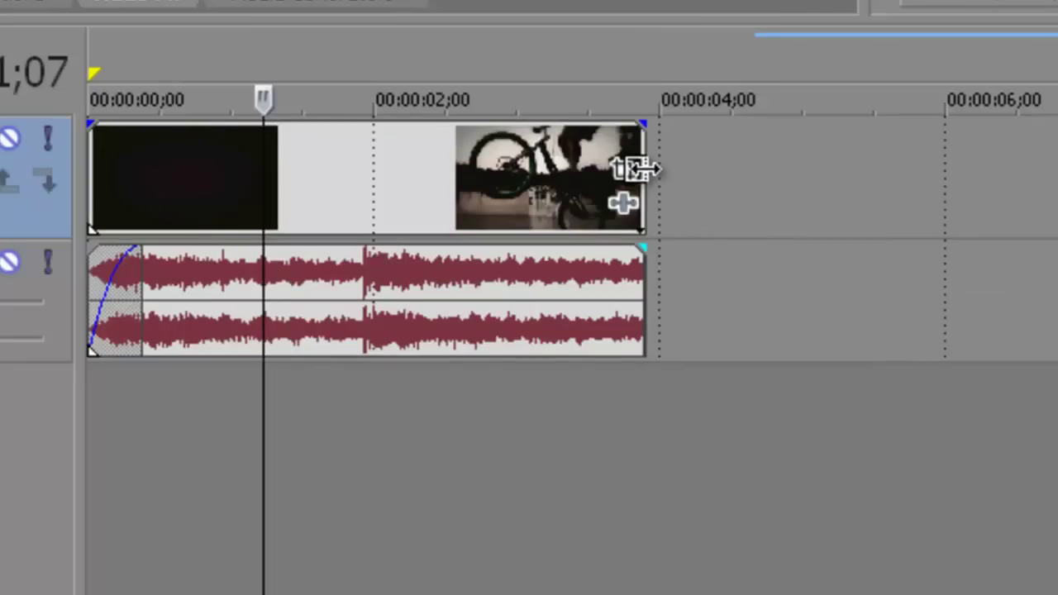
pyautogui.moveTo(637, 169); pyautogui.dragTo(1057, 173)
pyautogui.hotkey('shift', 'space')
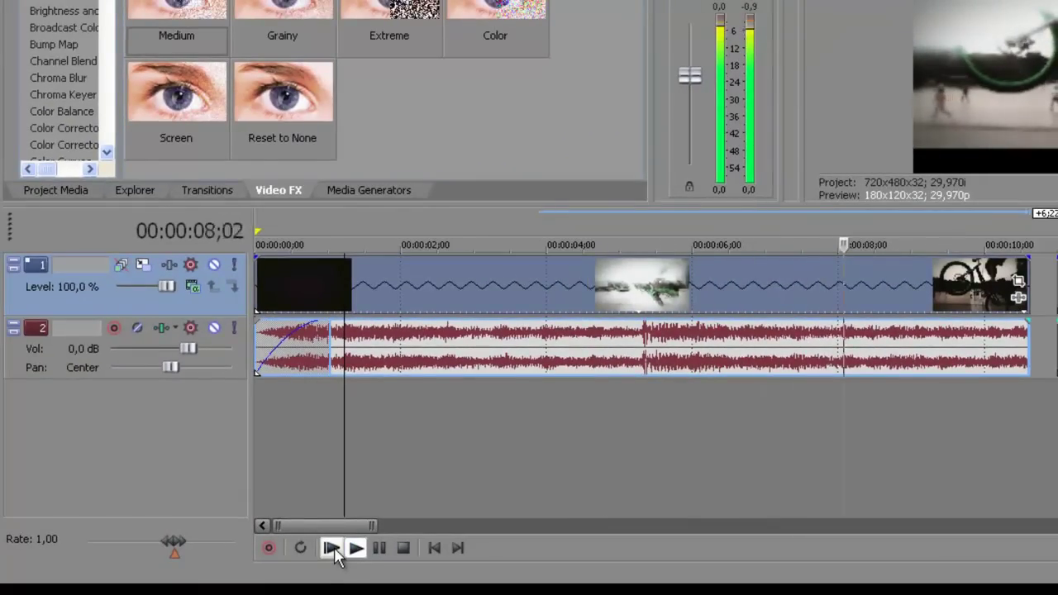
pyautogui.click(375, 552)
pyautogui.hotkey('ctrl', 'z')
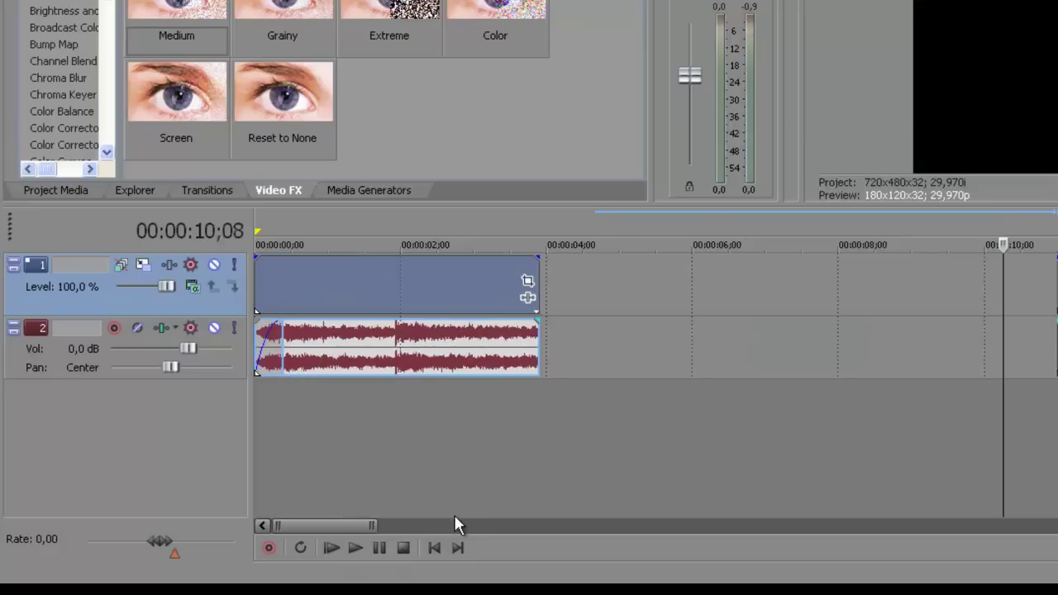
# Move the first clip to start at 00:00:04;21 and try pulling its end back toward and past its start
pyautogui.moveTo(431, 298); pyautogui.dragTo(773, 296)
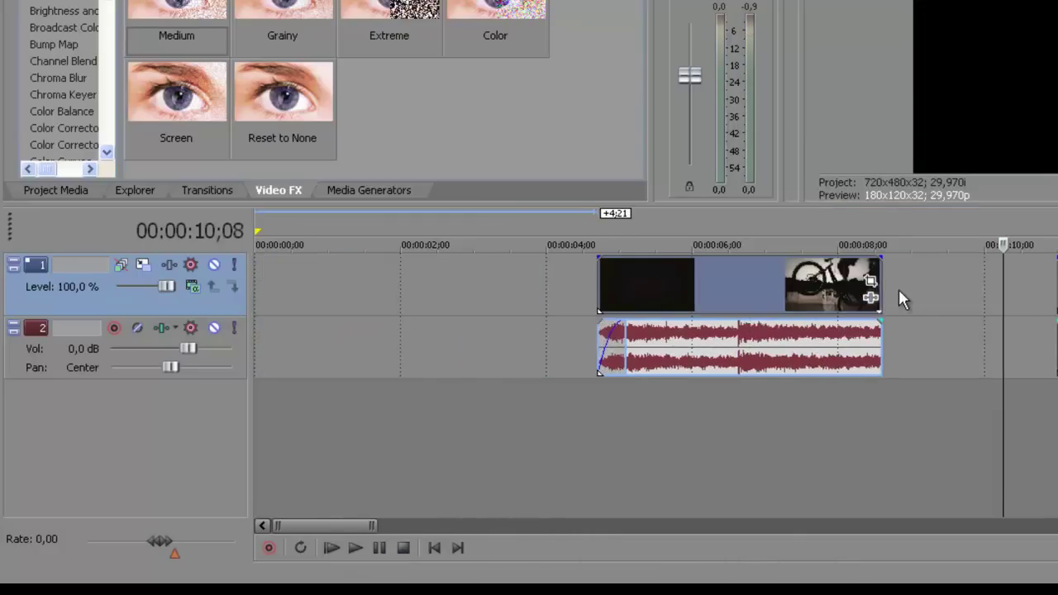
pyautogui.moveTo(882, 290); pyautogui.dragTo(533, 300)
pyautogui.hotkey('ctrl', 'z')
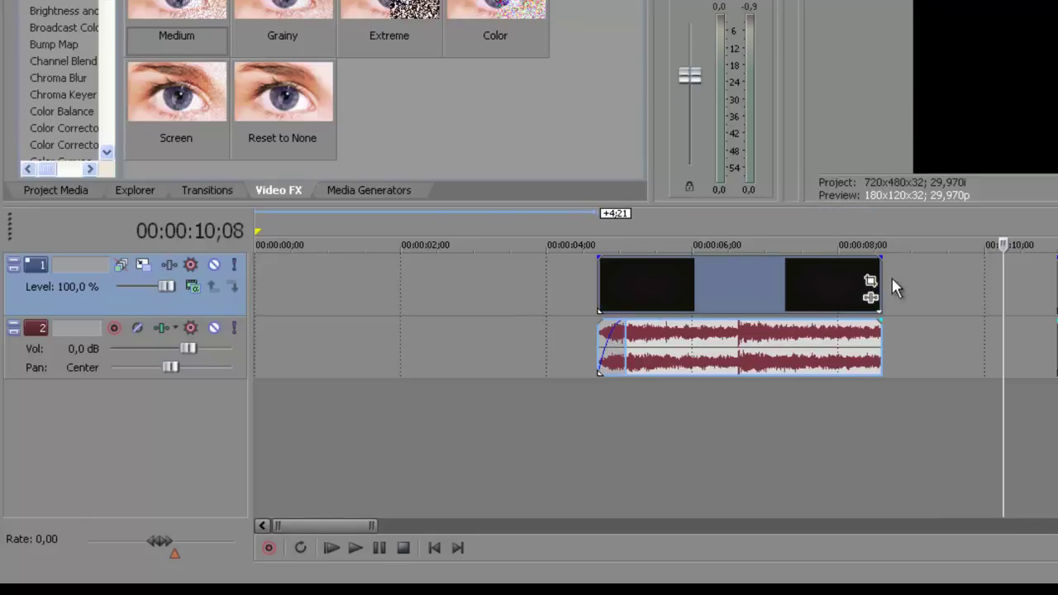
pyautogui.moveTo(878, 279); pyautogui.dragTo(569, 280)
pyautogui.moveTo(505, 281); pyautogui.dragTo(920, 295)
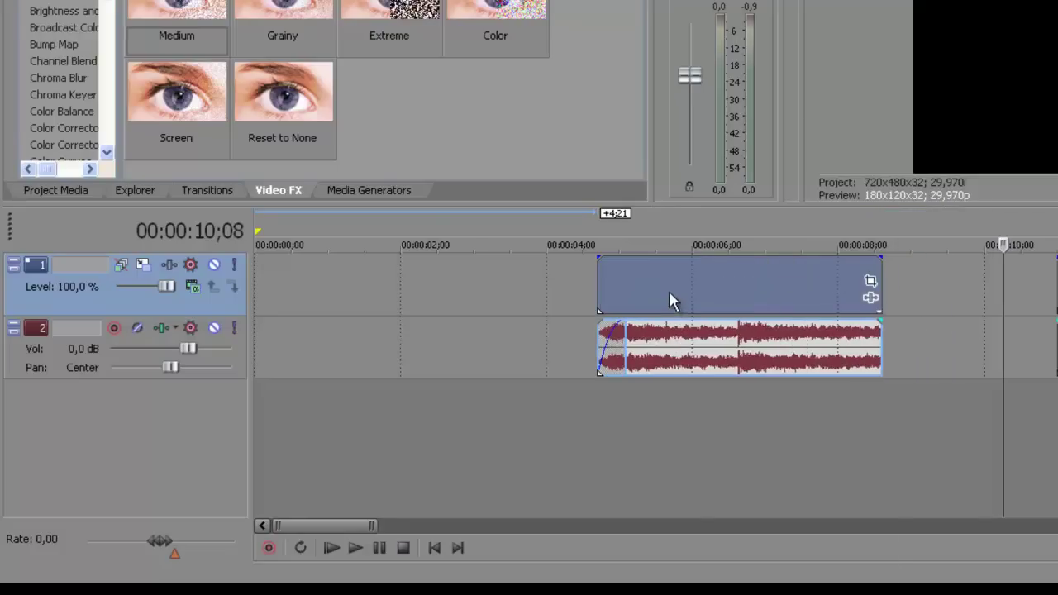
# Reverse the first clip's video event and play it from its start at 00:00:04;21
pyautogui.rightClick(670, 298)
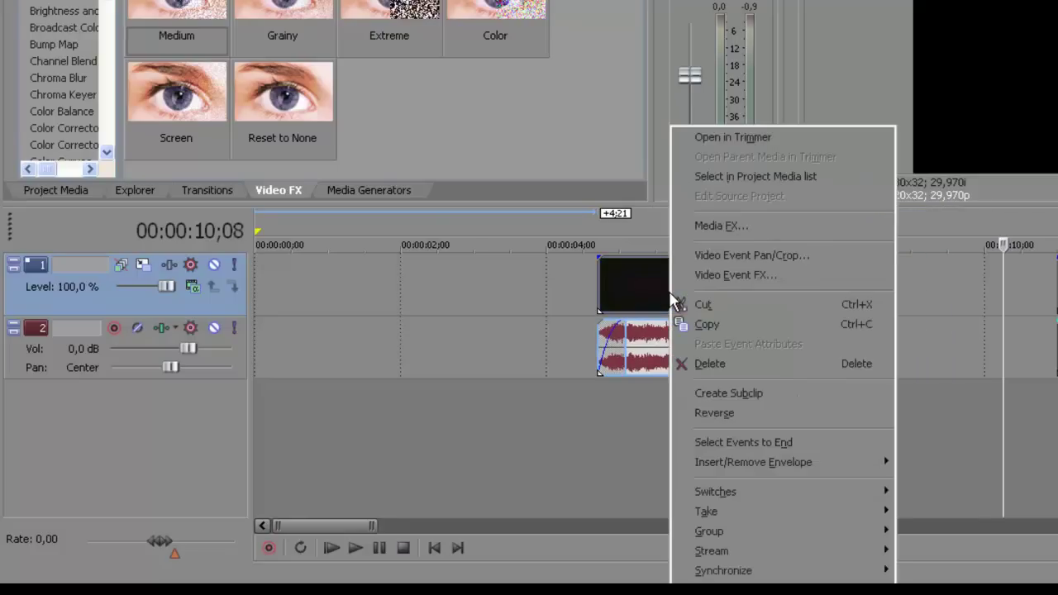
pyautogui.click(724, 413)
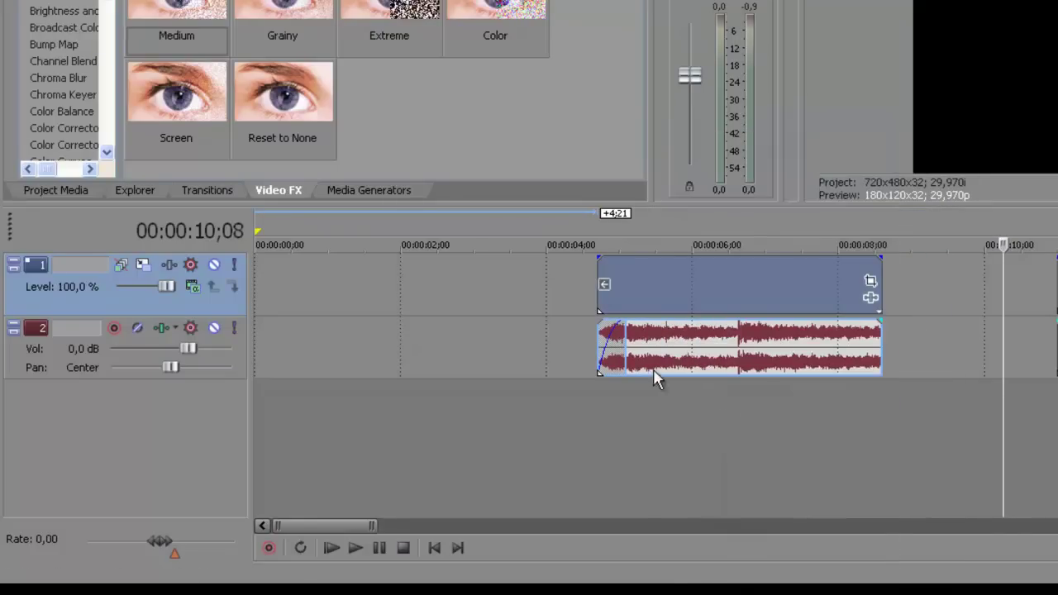
pyautogui.click(597, 281)
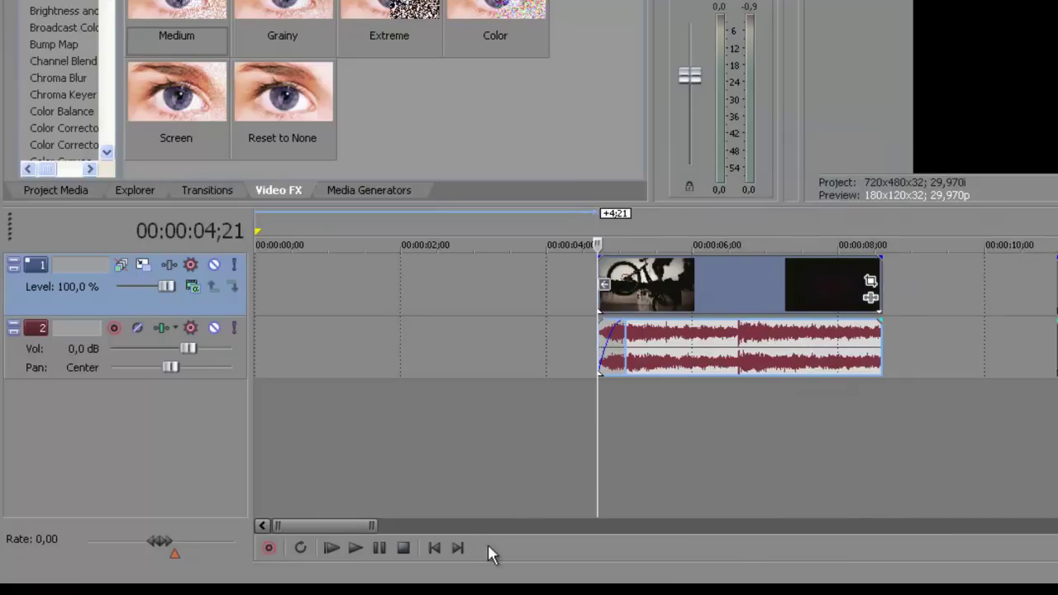
pyautogui.click(348, 549)
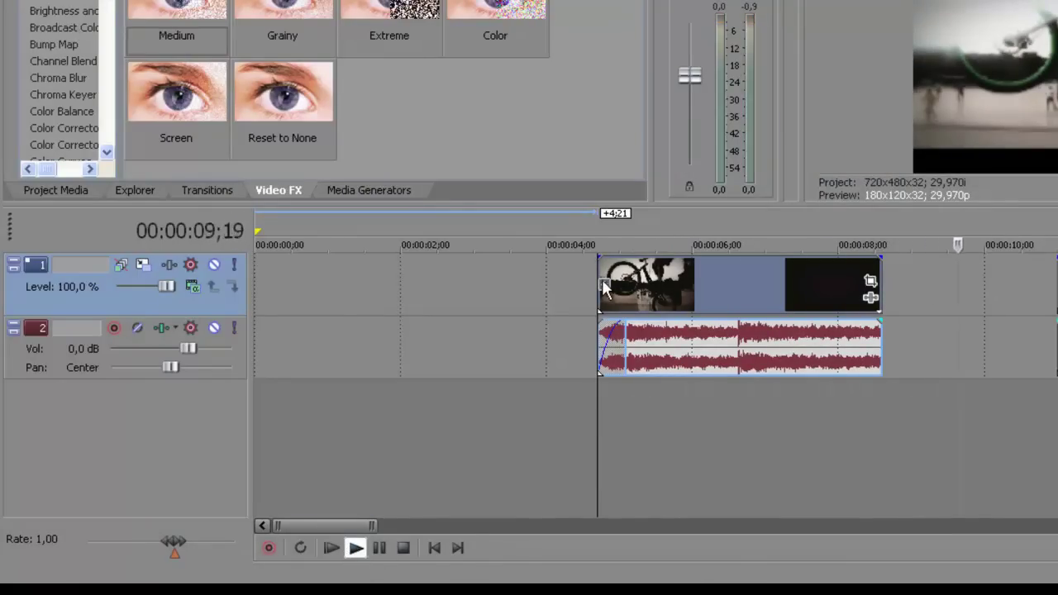
# Set the time selection to the reversed clip's length, move the clip to the timeline start and play it from there
pyautogui.doubleClick(605, 289)
pyautogui.moveTo(693, 311); pyautogui.dragTo(309, 416)
pyautogui.click(331, 548)
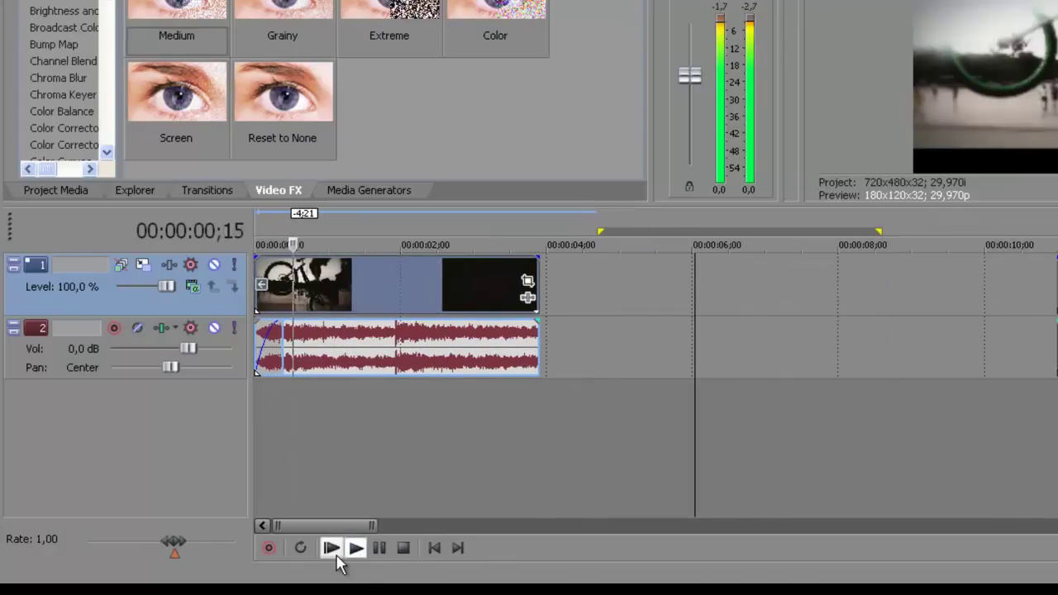
pyautogui.click(379, 549)
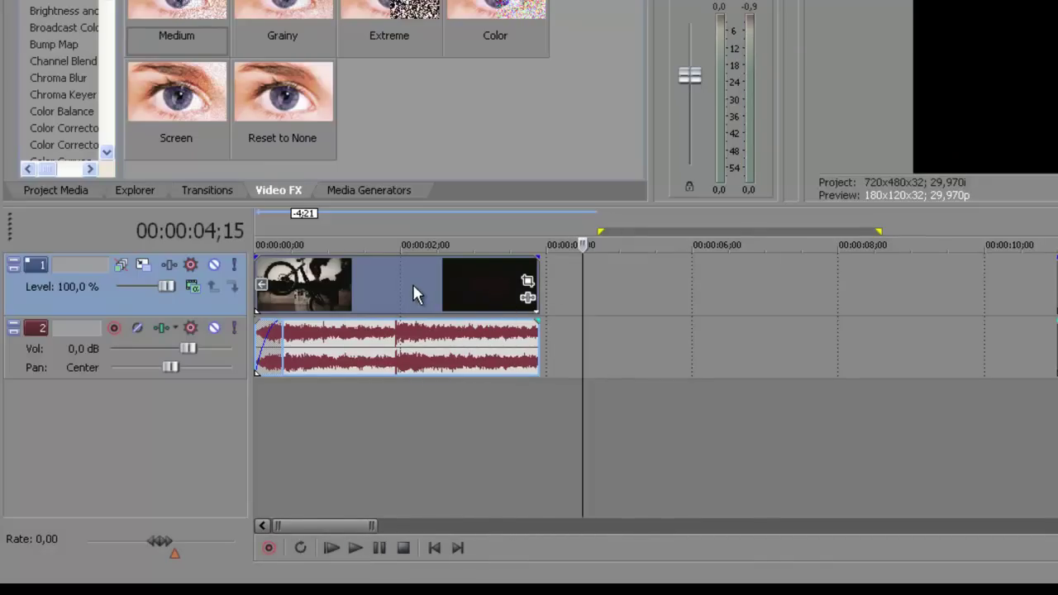
# Move the reversed clip to 00:00:04;15, briefly play the timeline from the start, and shift the clip back by 1;26
pyautogui.moveTo(416, 270); pyautogui.dragTo(732, 308)
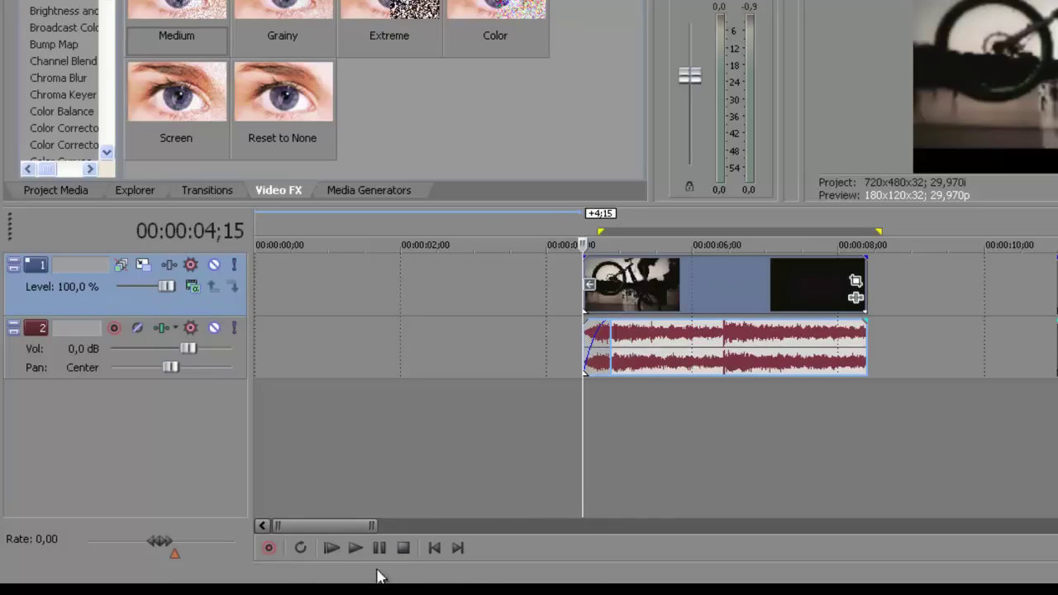
pyautogui.click(331, 551)
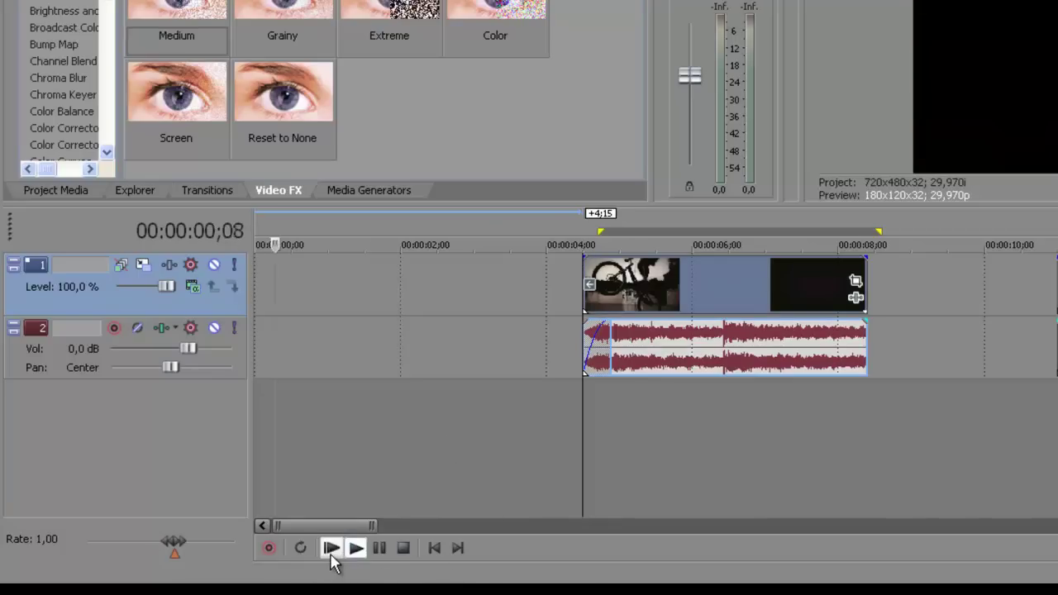
pyautogui.click(379, 548)
pyautogui.moveTo(719, 272); pyautogui.dragTo(590, 326)
# Split the reversed clip at three points, including 00:00:03;23 and 00:00:04;04, and undo the splits
pyautogui.click(528, 339)
pyautogui.click(529, 339)
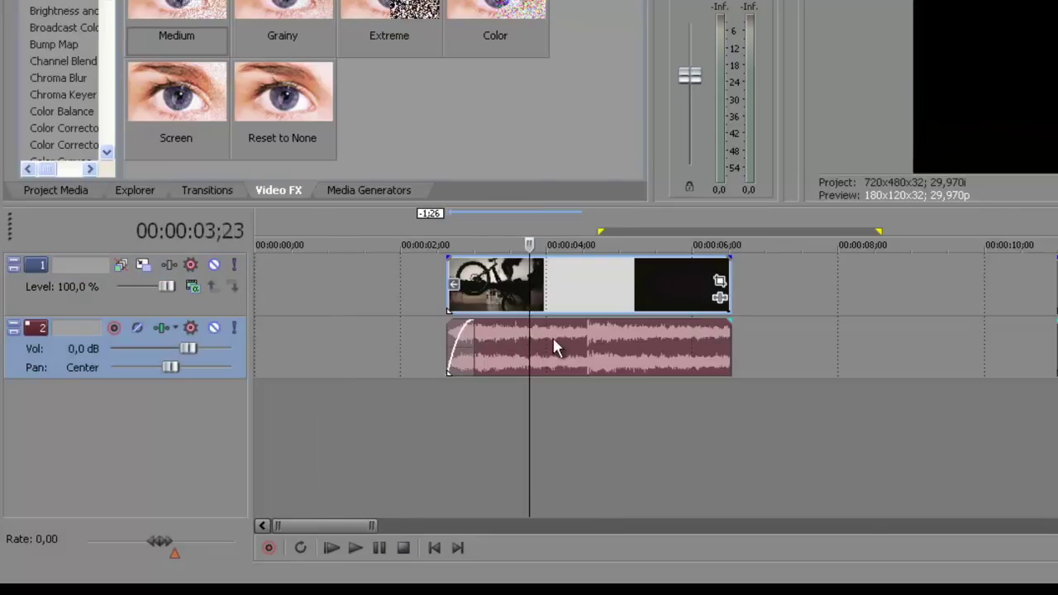
pyautogui.press('s')
pyautogui.click(619, 341)
pyautogui.press('s')
pyautogui.click(556, 340)
pyautogui.press('s')
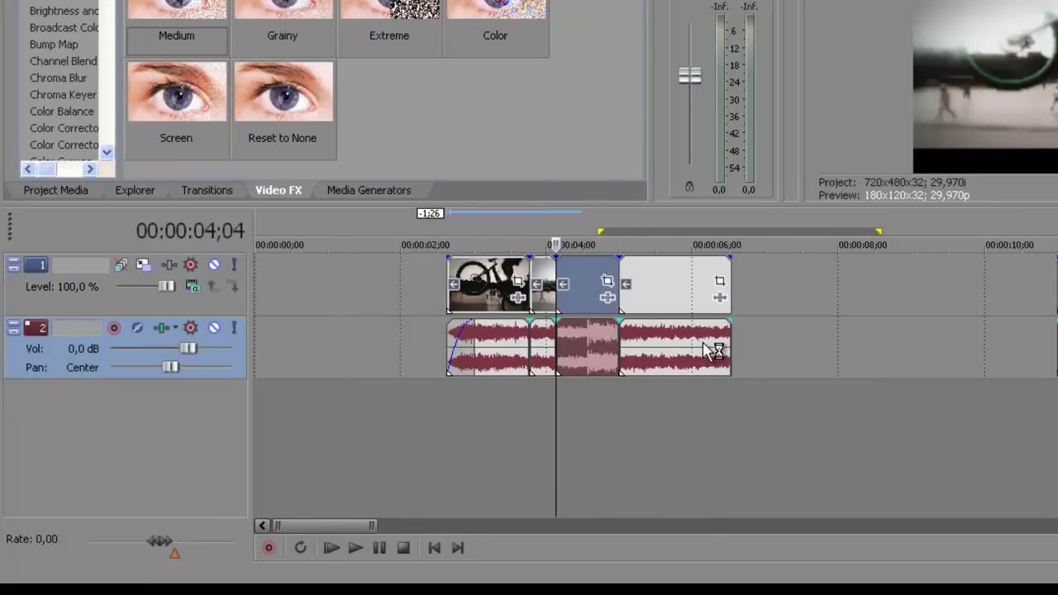
pyautogui.hotkey('ctrl', 'z')
pyautogui.hotkey('ctrl', 'z')
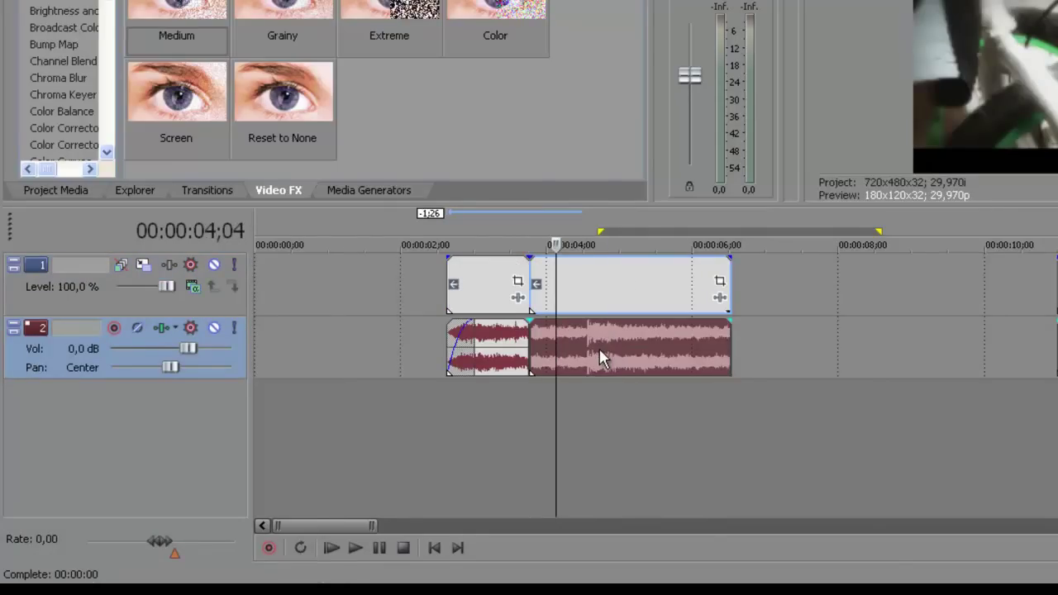
# Inspect the clip at single-frame detail and place the timeline cursor at 00:00:04;01
pyautogui.scroll(10, 599, 348)
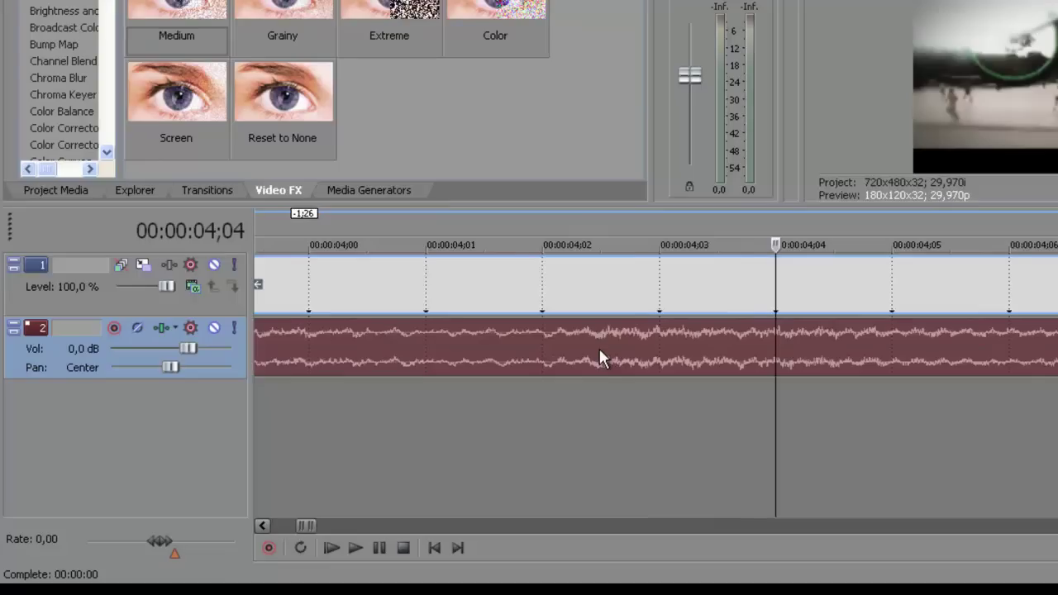
pyautogui.click(579, 347)
pyautogui.click(446, 364)
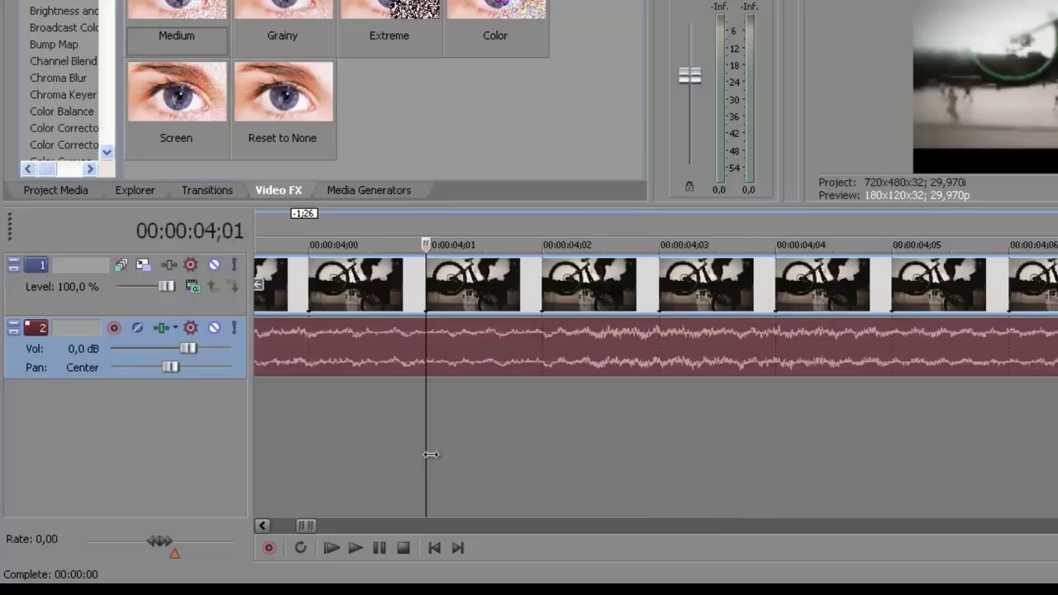
pyautogui.scroll(-8, 417, 452)
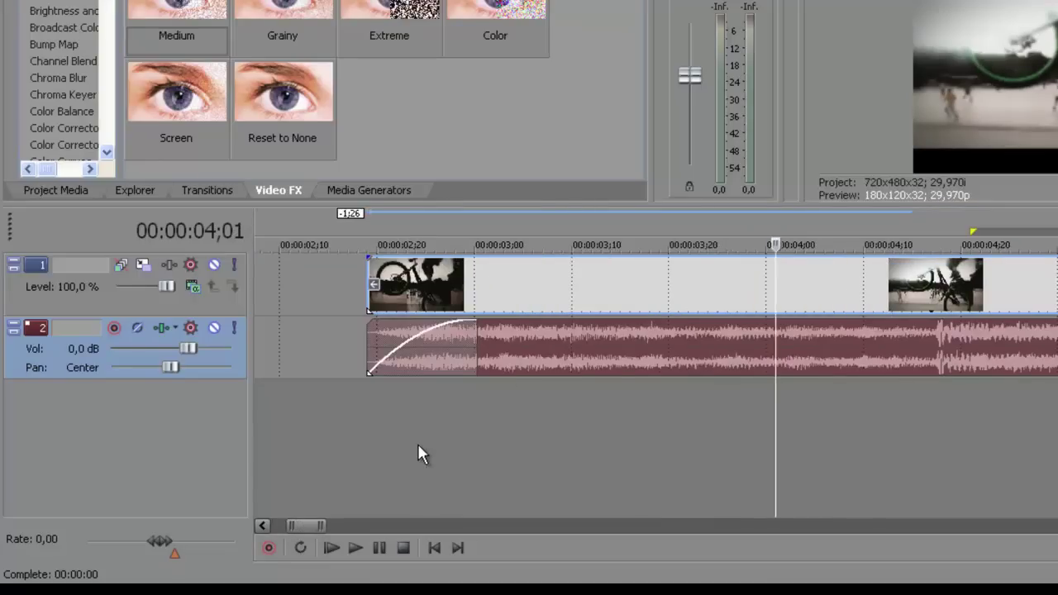
pyautogui.scroll(-4, 419, 444)
# Move the second clip's video to a new track below the audio and shift the clip so it overlaps the first by 0;21
pyautogui.moveTo(1056, 293); pyautogui.dragTo(849, 295)
pyautogui.press('Delete')
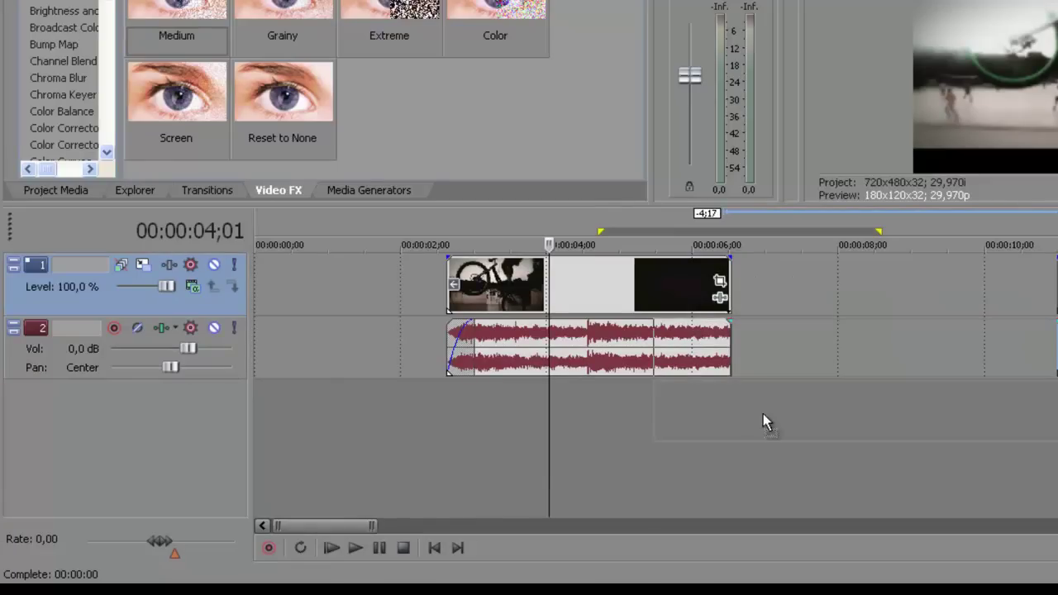
pyautogui.moveTo(728, 532); pyautogui.dragTo(727, 529)
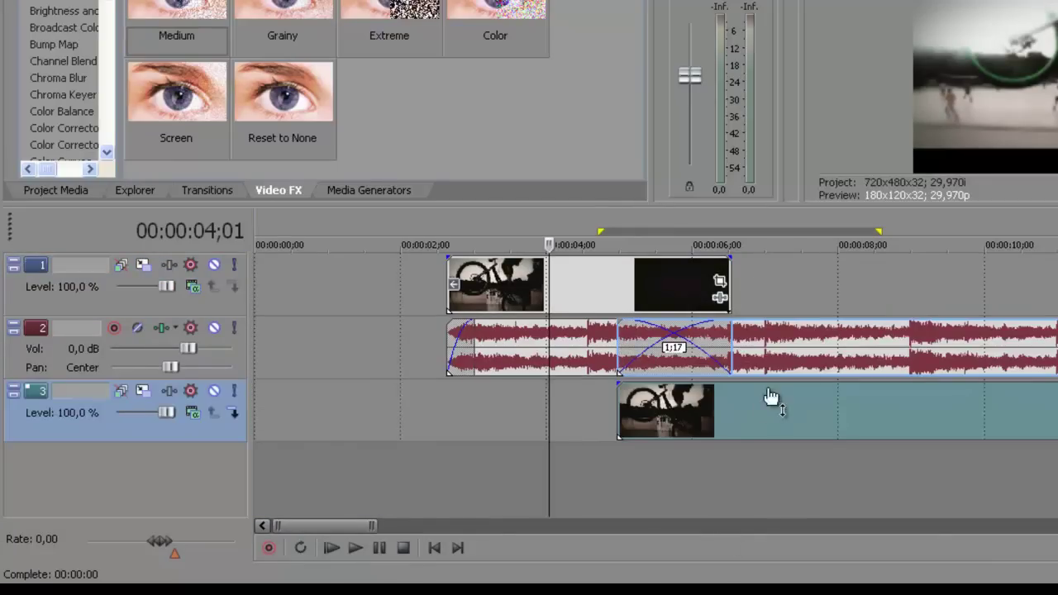
pyautogui.moveTo(748, 418); pyautogui.dragTo(778, 346)
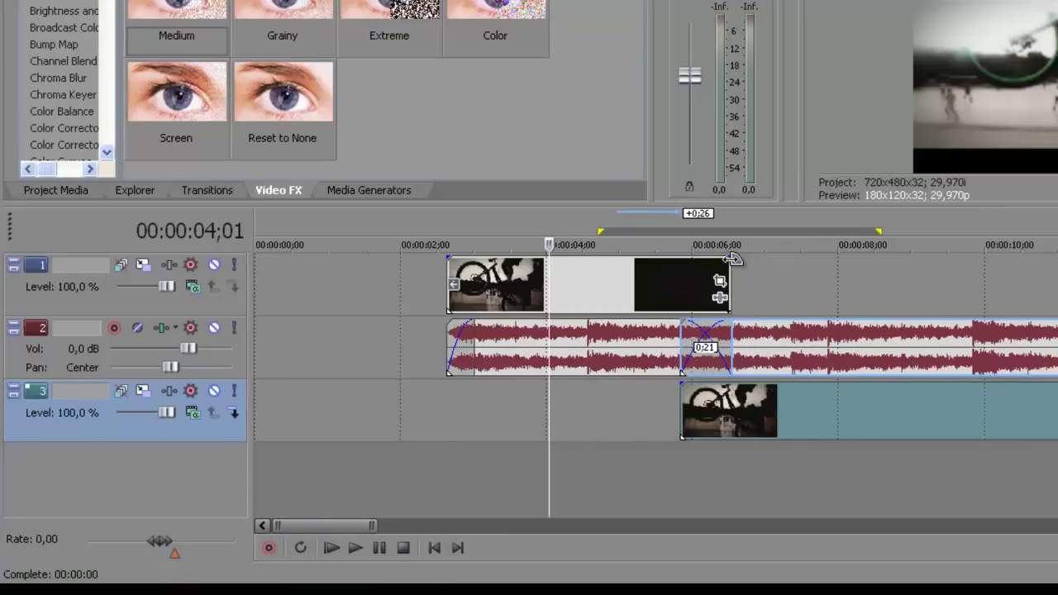
# Fade out the first video and fade in the track 3 video across their overlap, and play the transition from just before it
pyautogui.moveTo(730, 260); pyautogui.dragTo(681, 261)
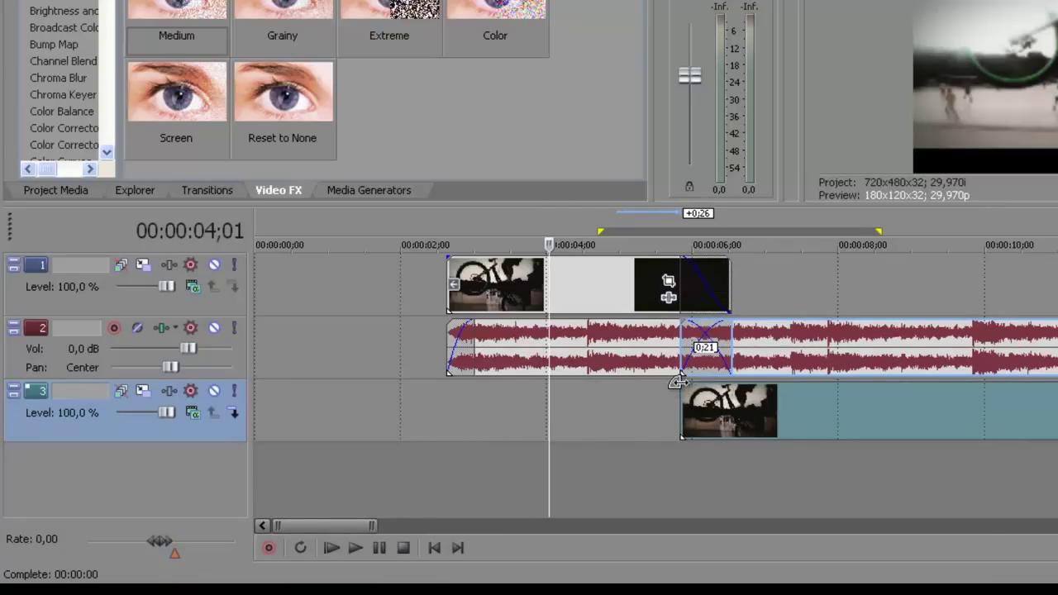
pyautogui.moveTo(676, 380); pyautogui.dragTo(733, 385)
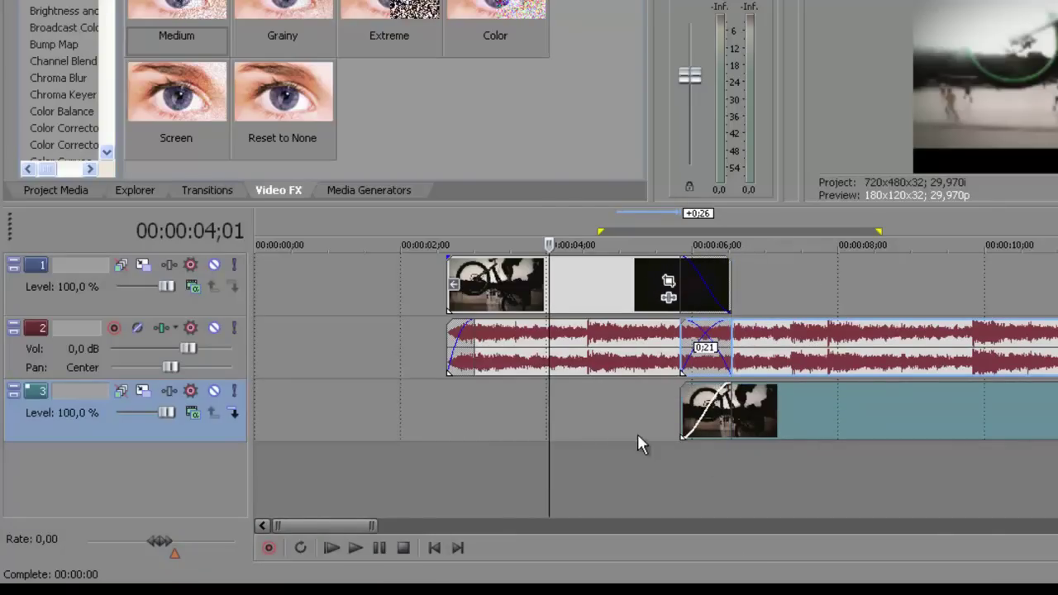
pyautogui.click(650, 433)
pyautogui.click(355, 548)
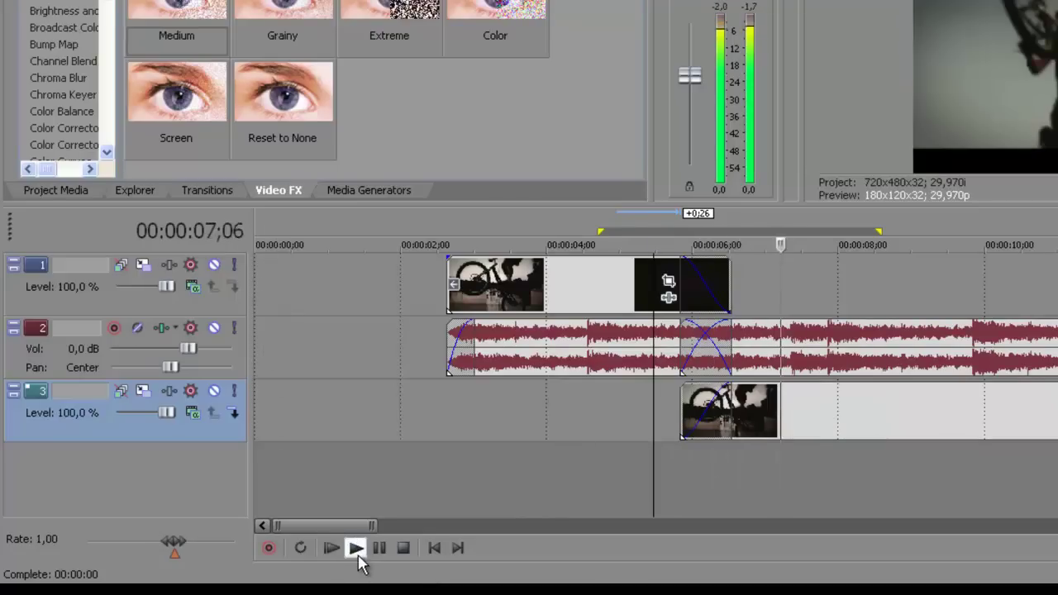
pyautogui.click(356, 550)
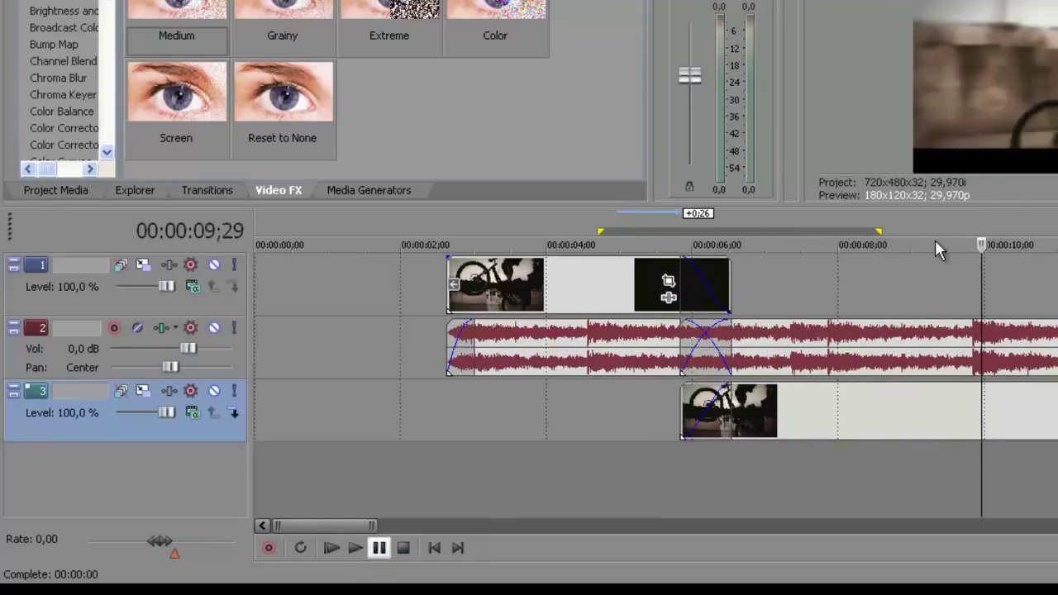
pyautogui.press('space')
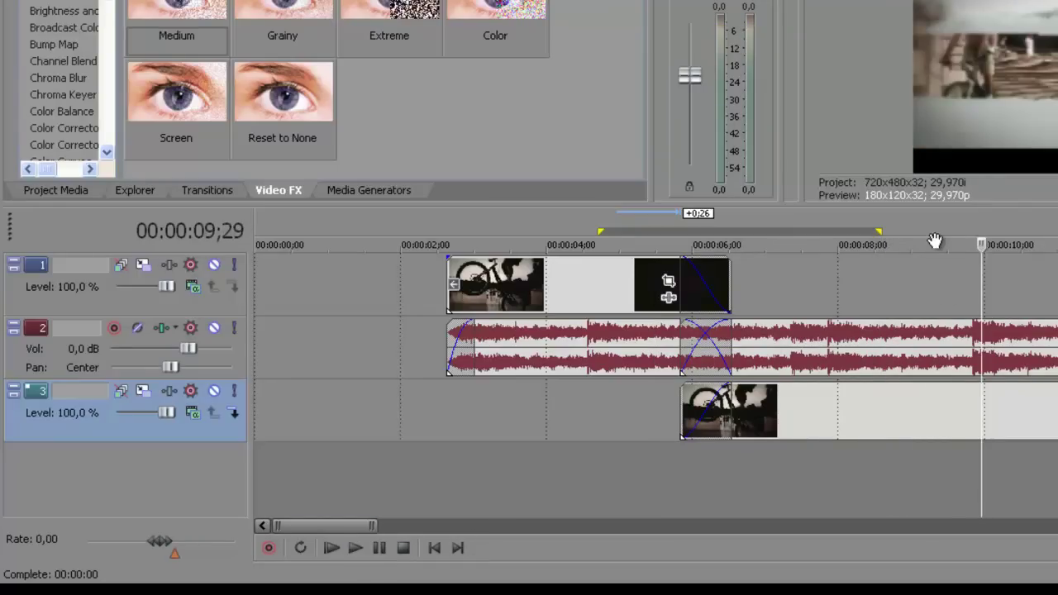